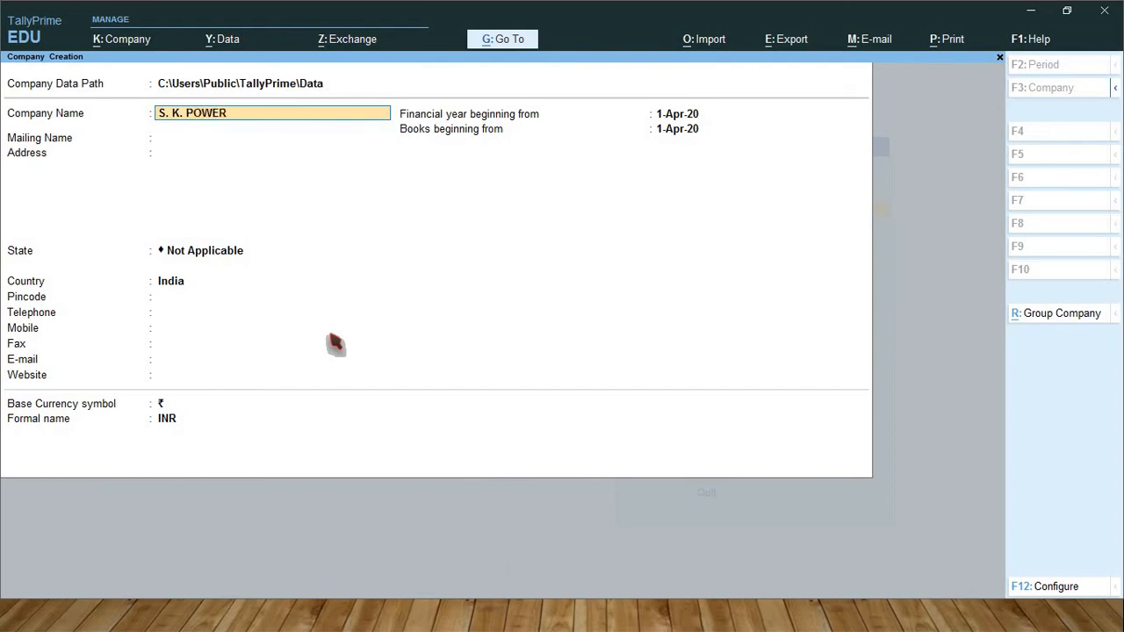
Complete the company name as S. K. POWER TOLLS and keep the matching mailing name
text(TOLLS)
key(Return)
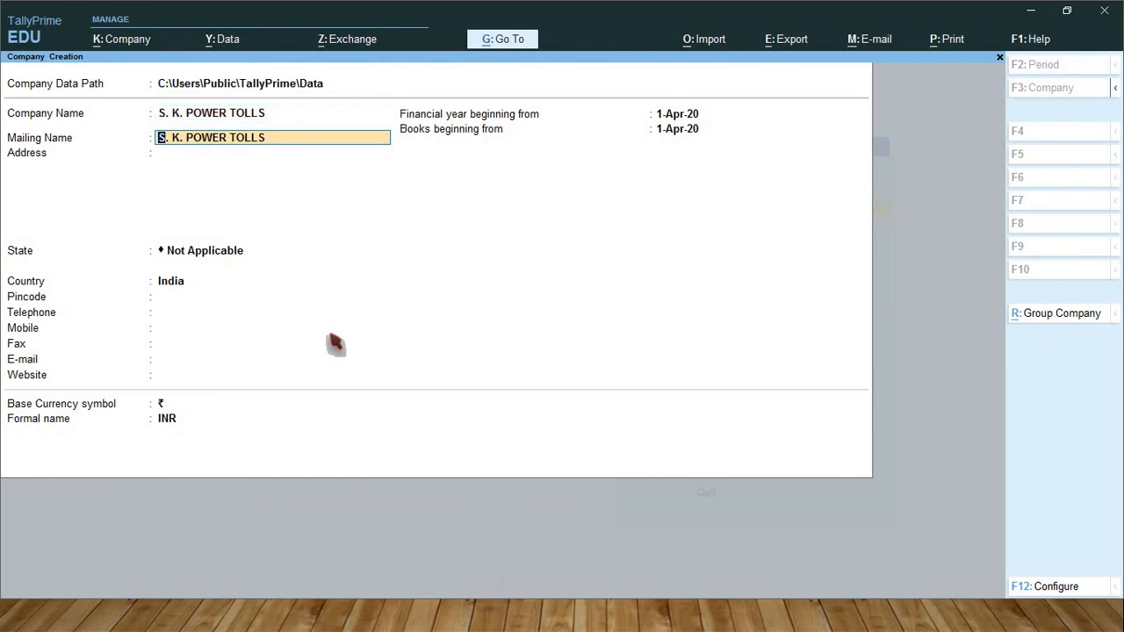
key(Return)
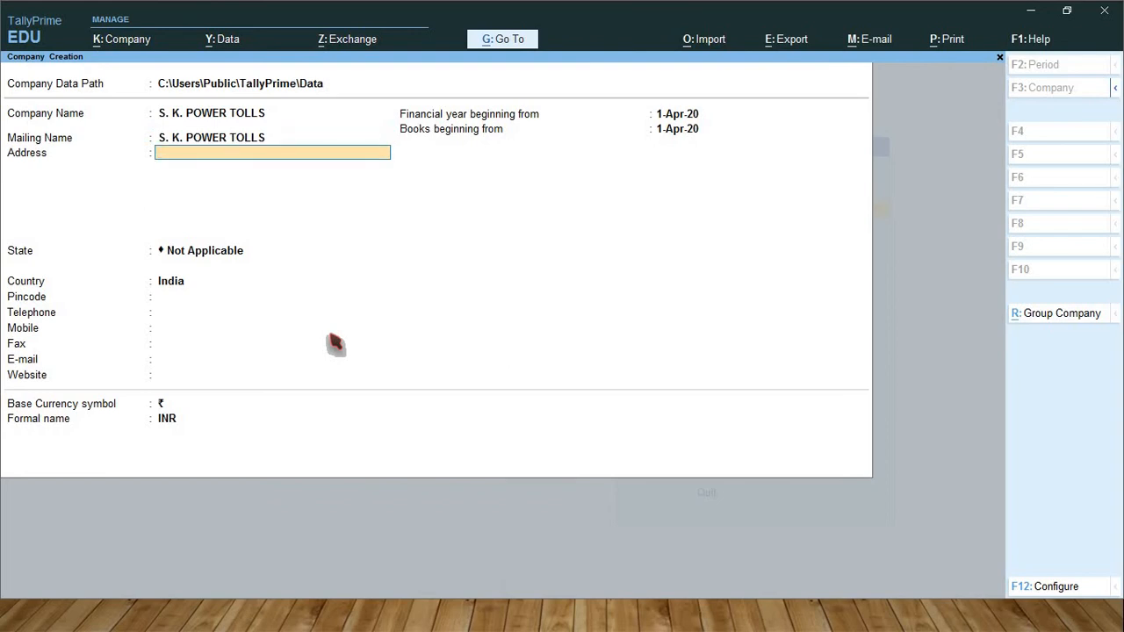
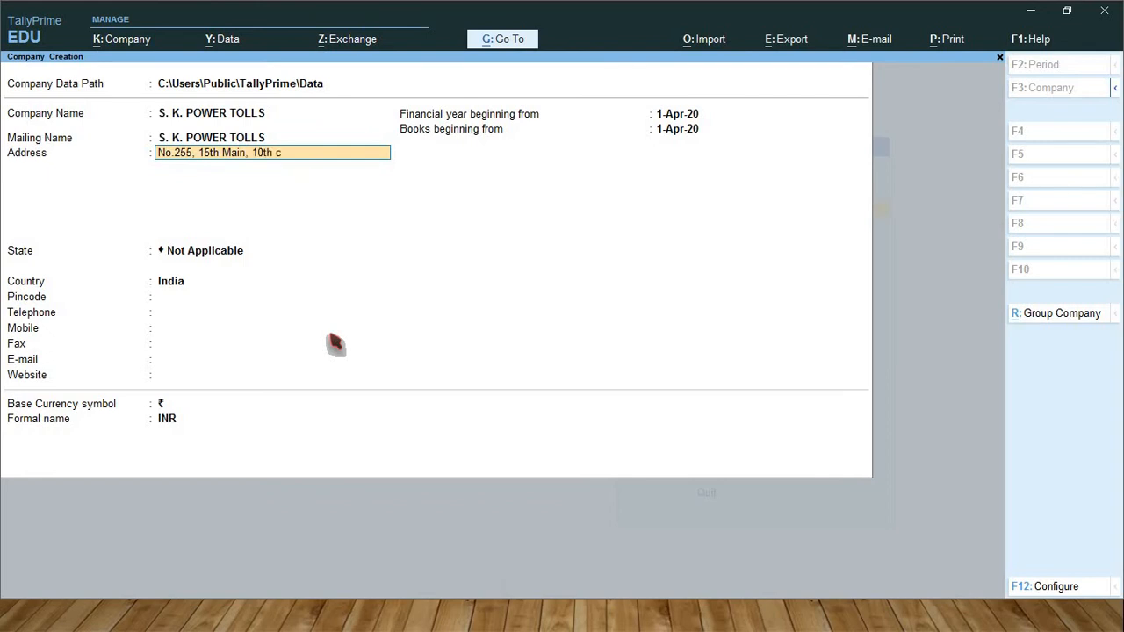
Fill in the three-line company address, ending with the city line
key(Return)
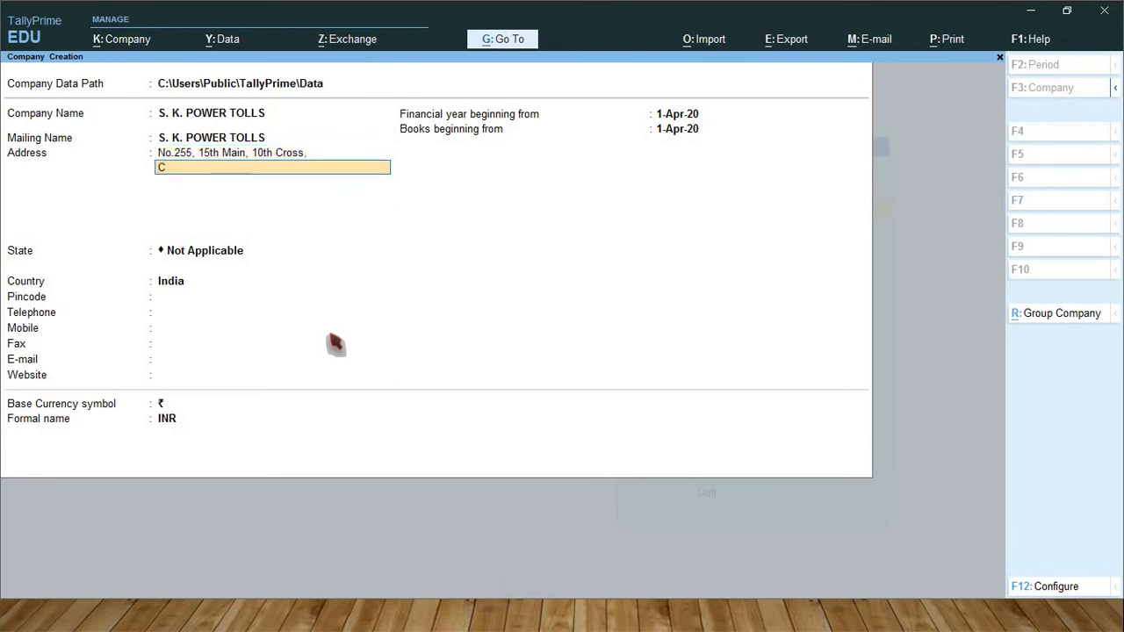
key(Return)
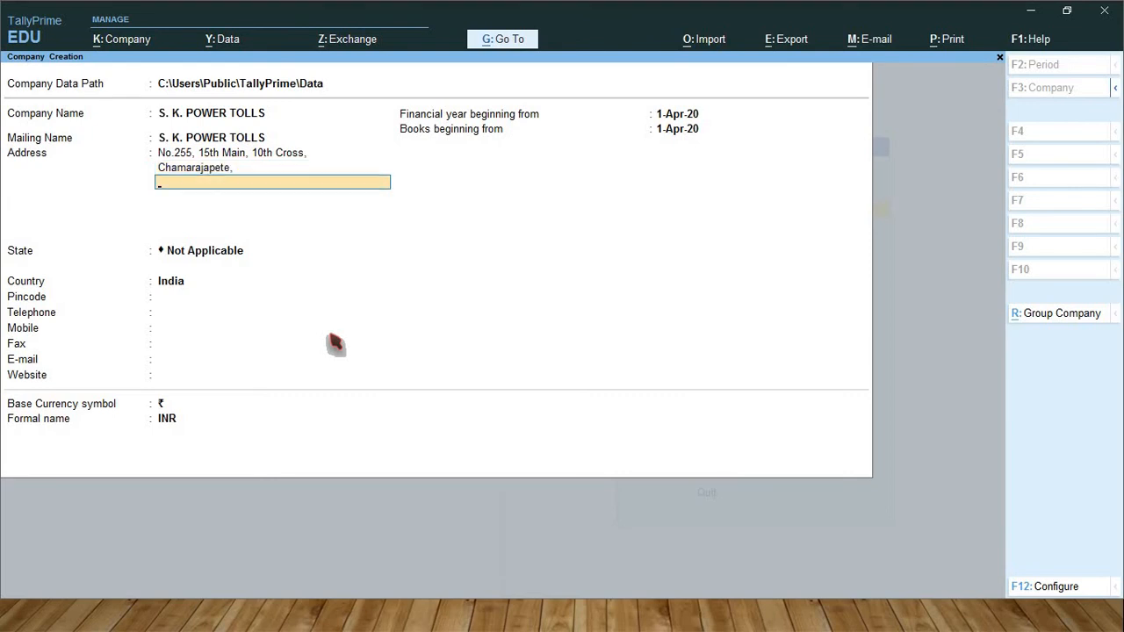
key(Return)
key(Return)
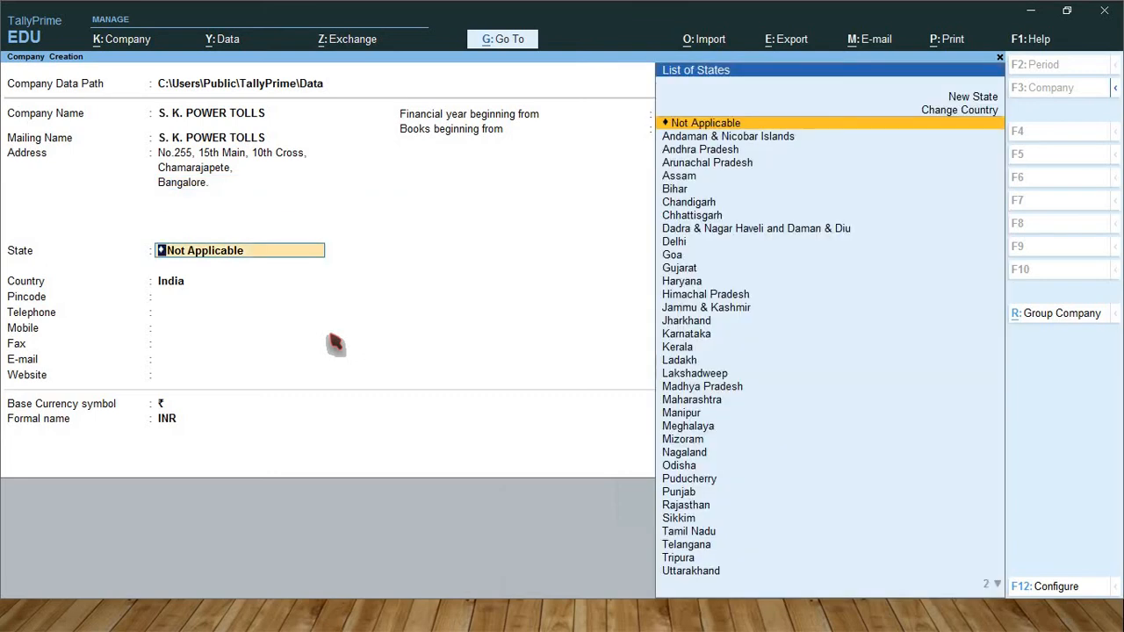
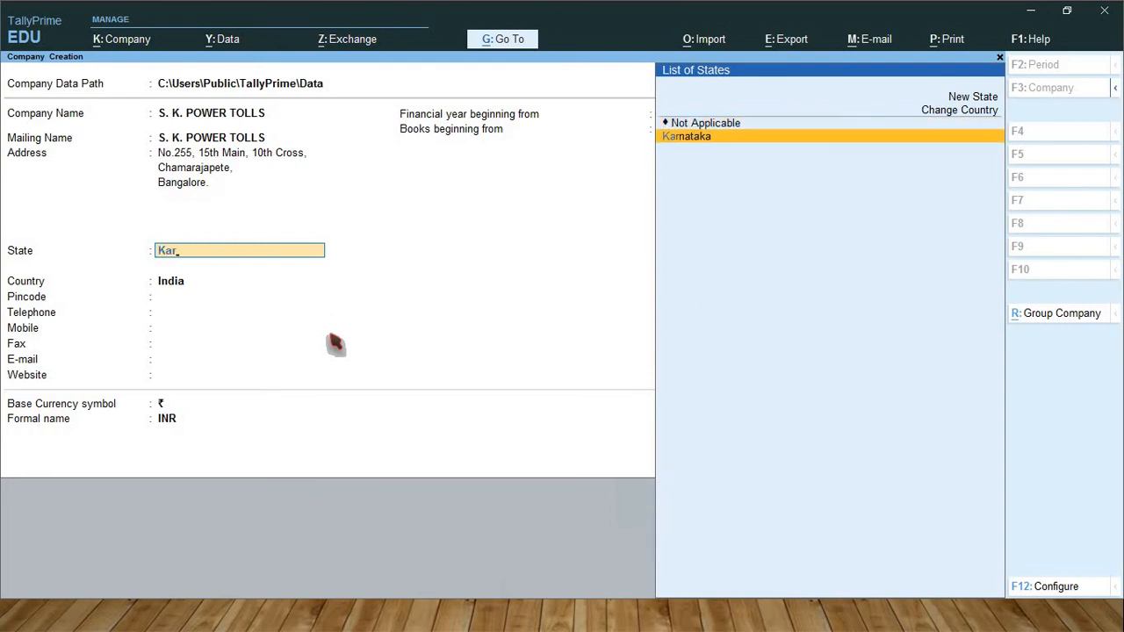
Set the state to Karnataka and enter the pincode, telephone and mobile numbers
key(Return)
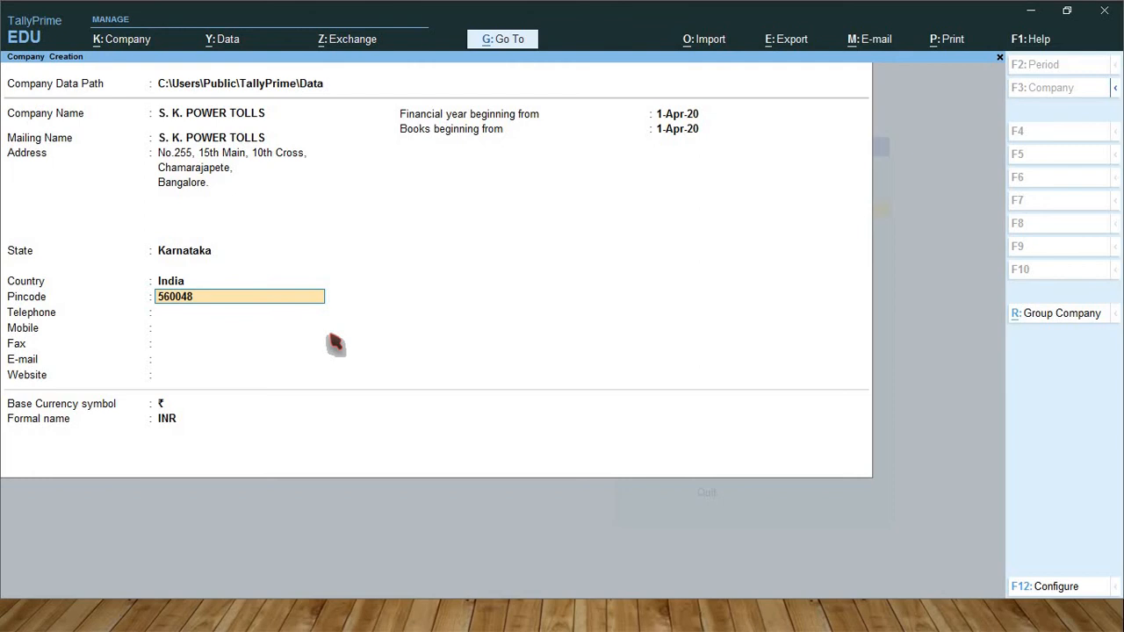
key(Return)
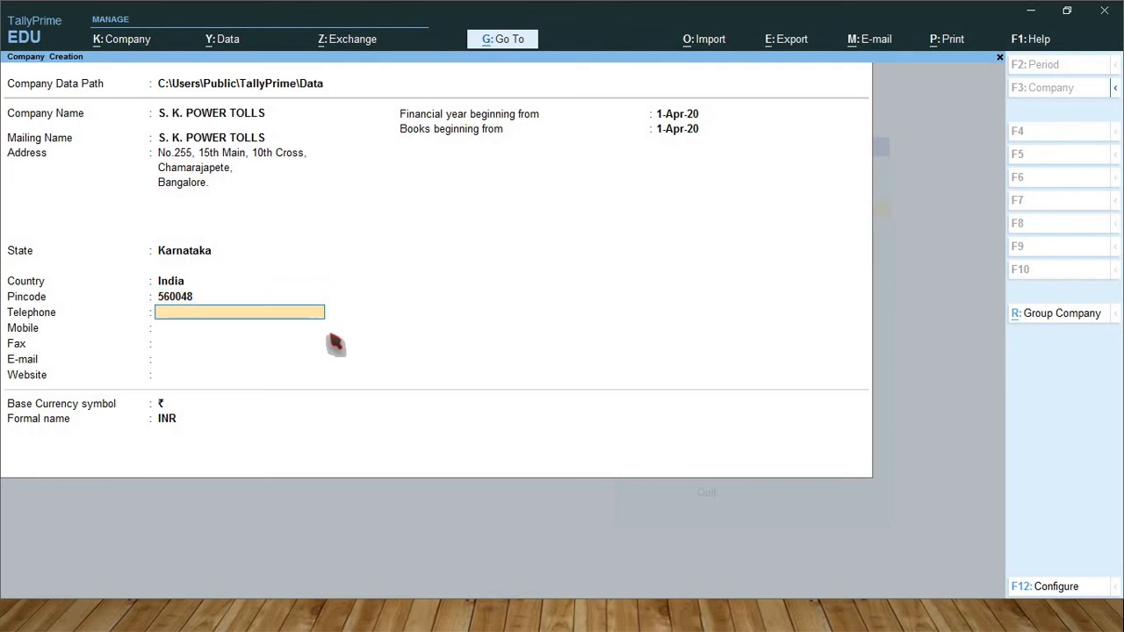
key(Return)
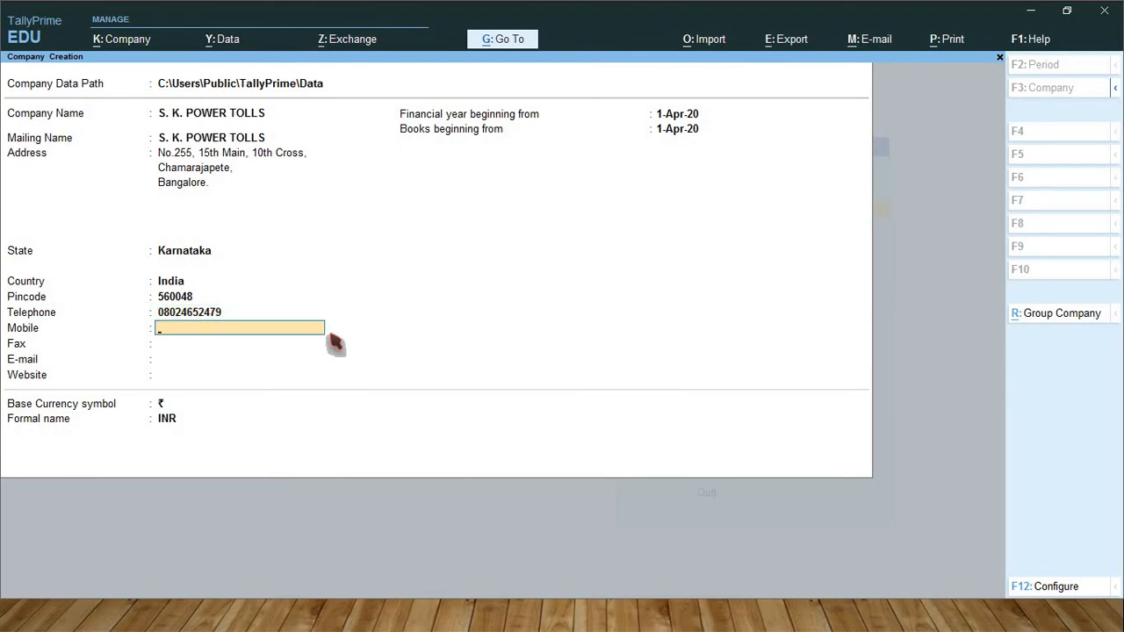
key(BackSpace)
key(Return)
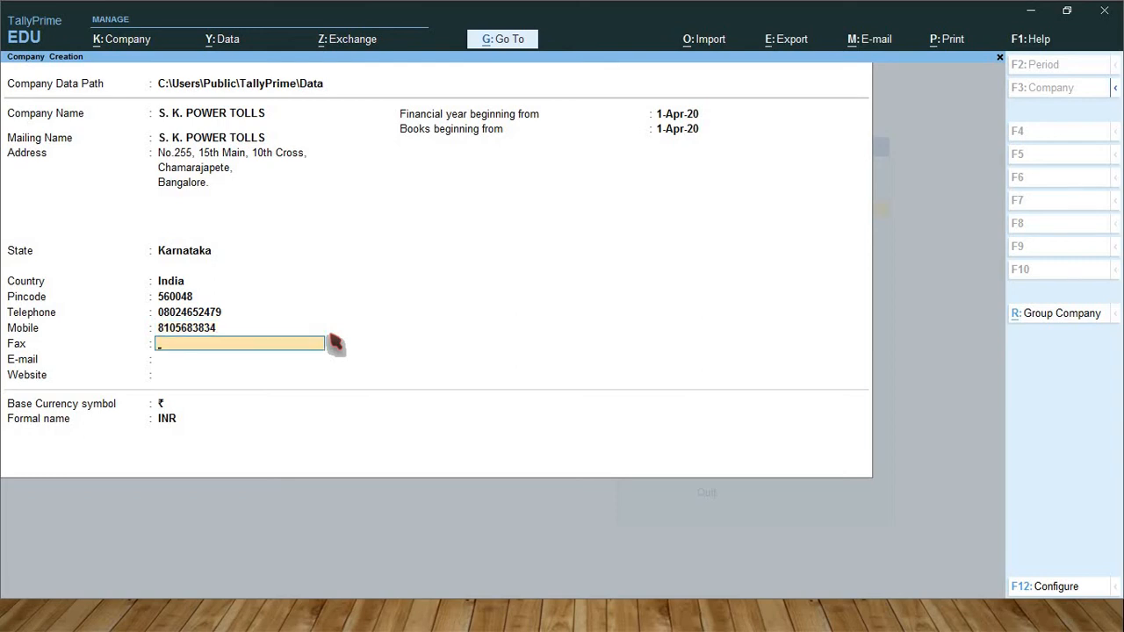
Add the company e-mail, keep the 1-Apr-20 financial year start, and create the company
key(Return)
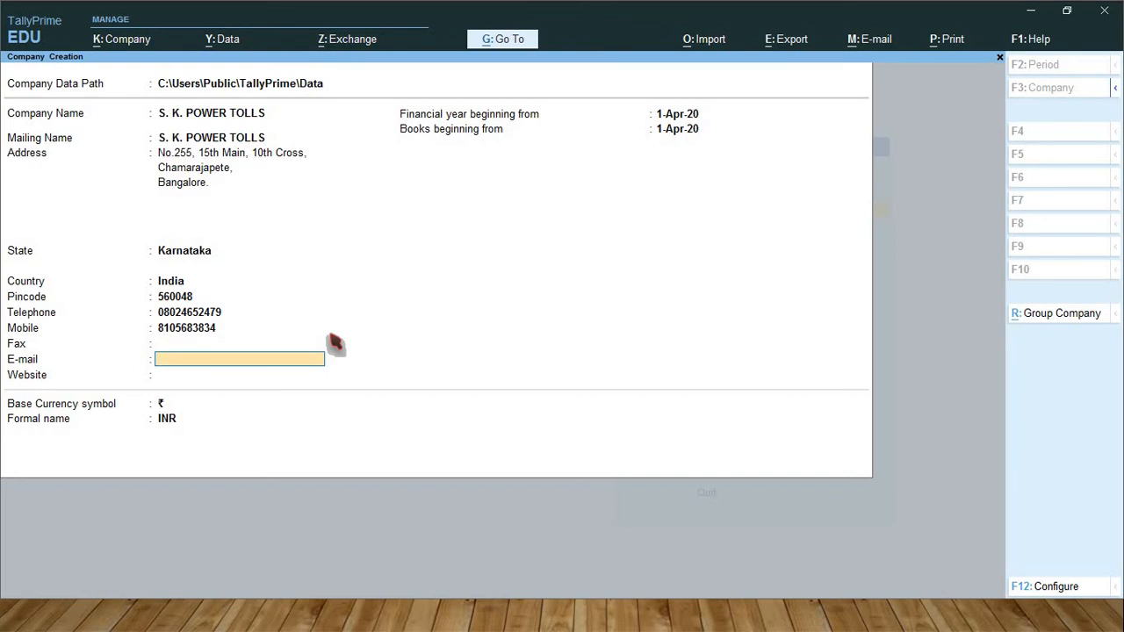
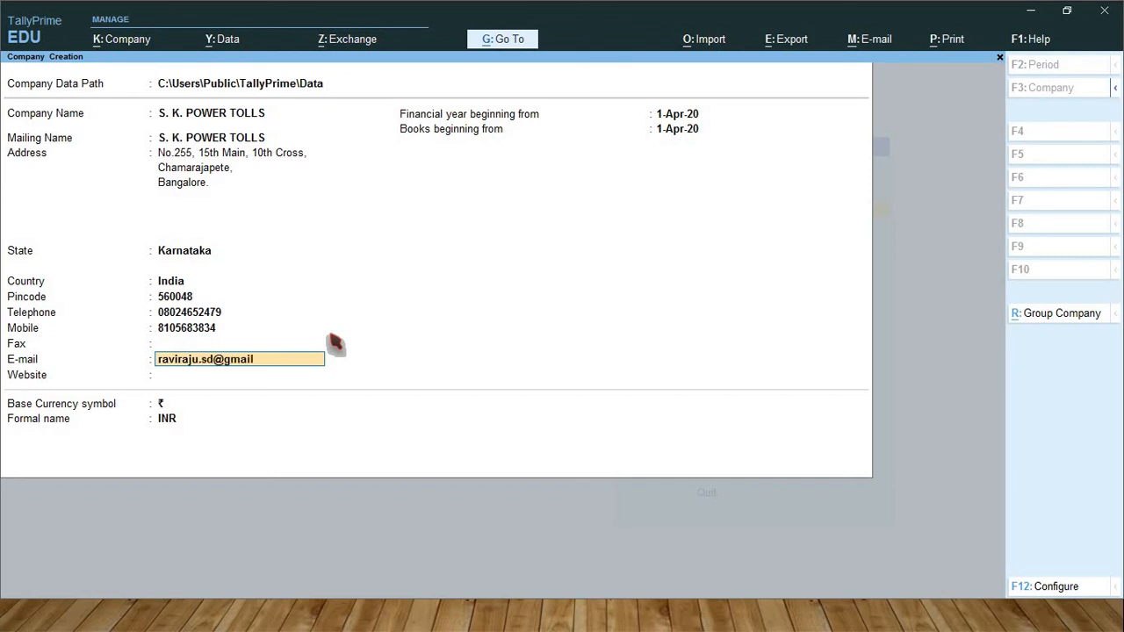
key(Return)
key(Return)
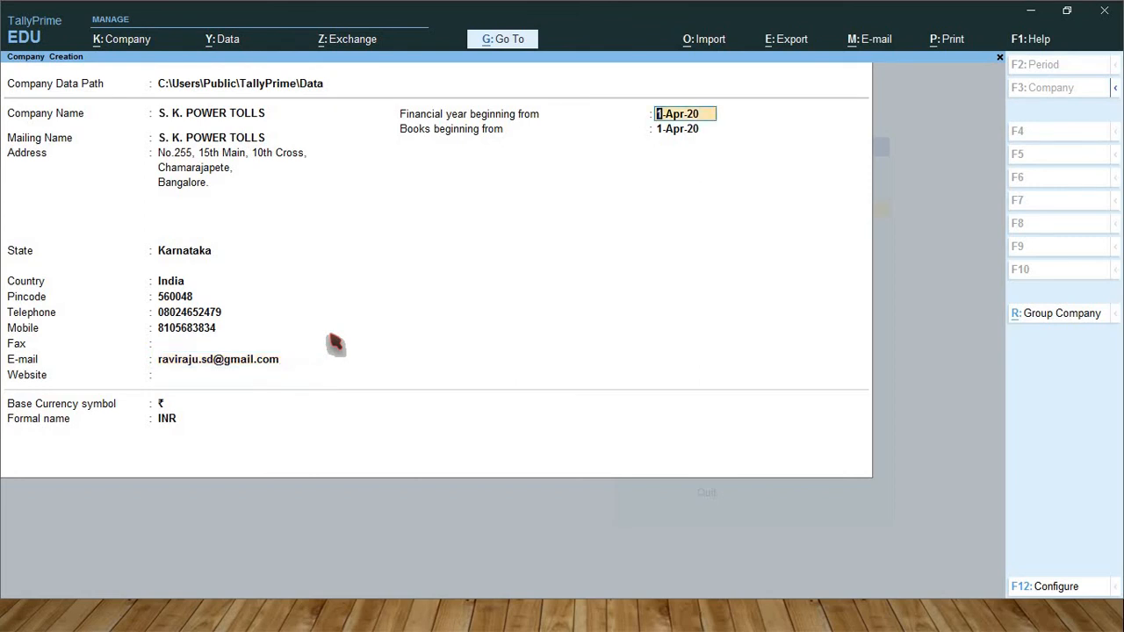
key(Return)
key(Return)
key(Return)
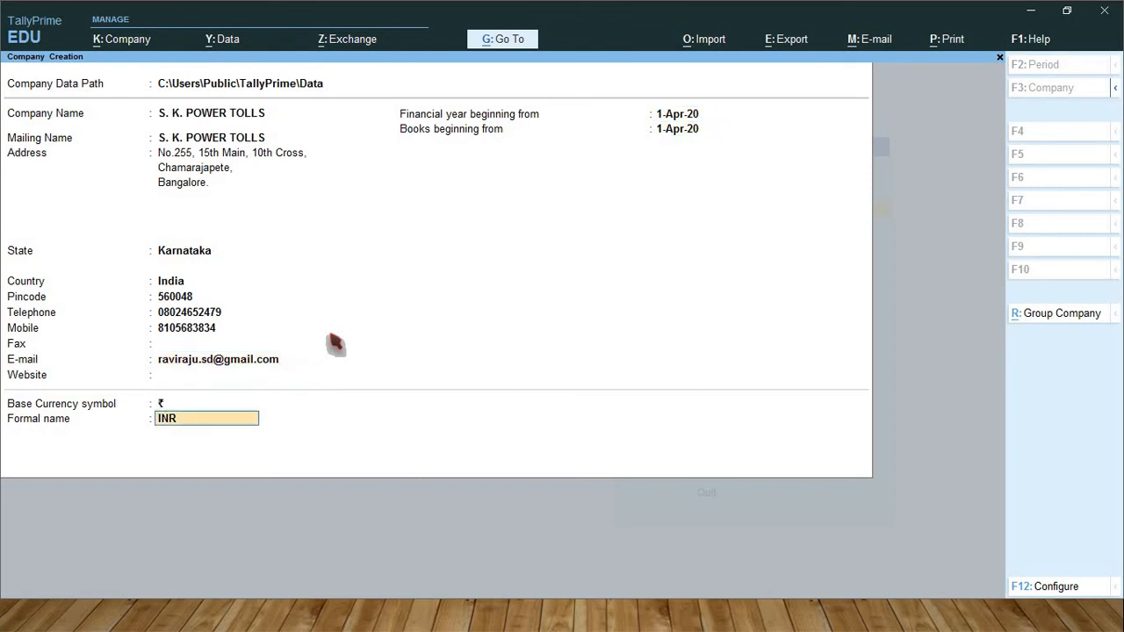
key(Return)
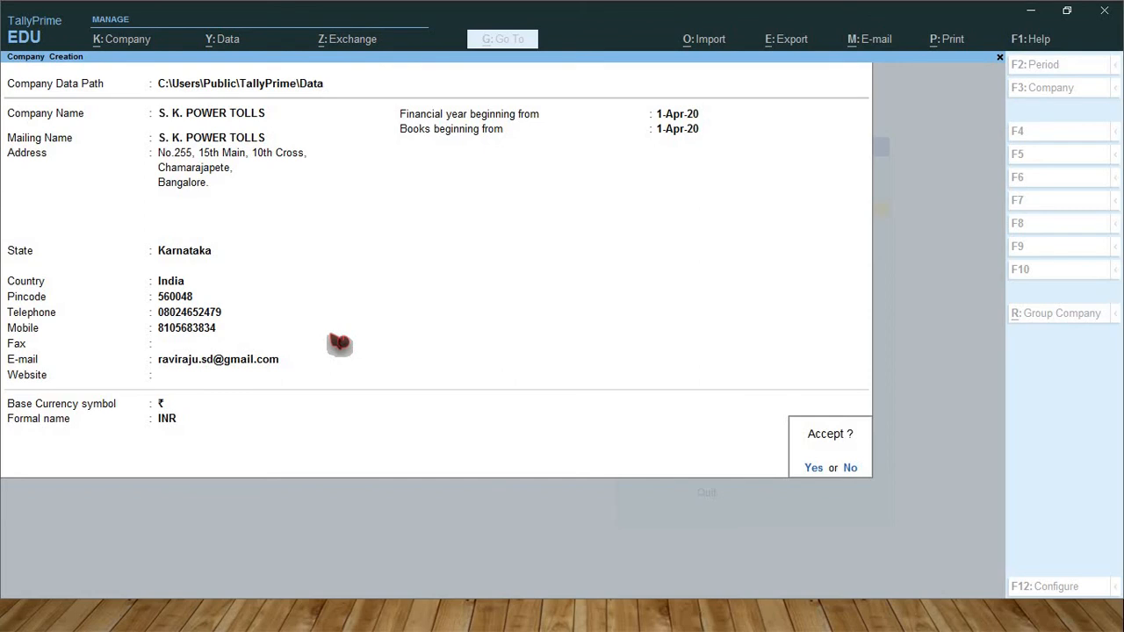
key(Return)
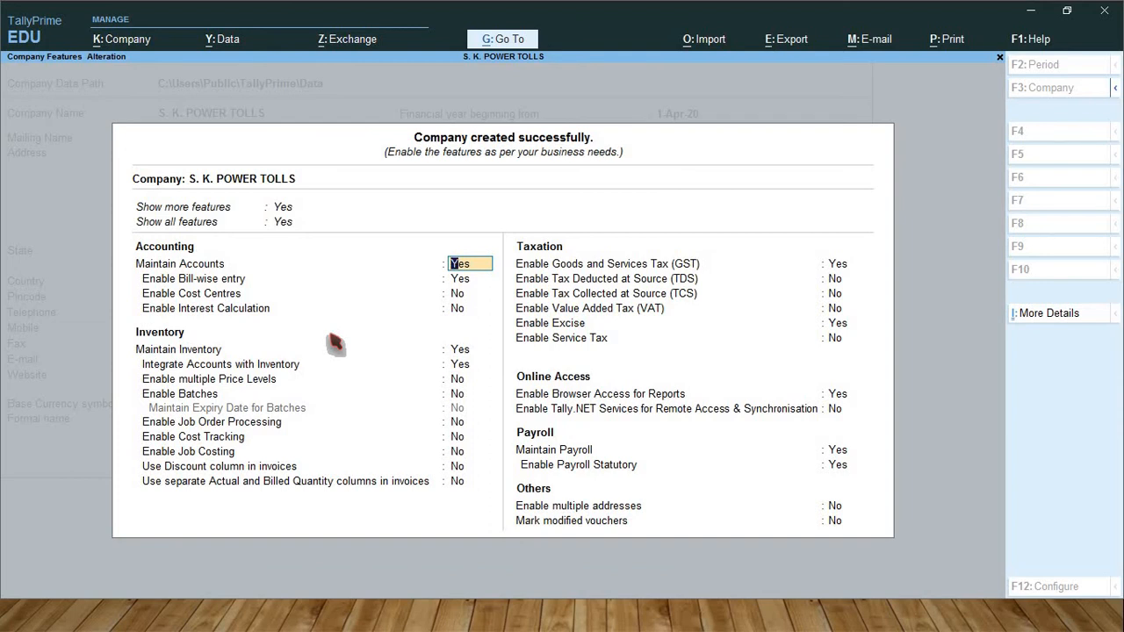
Set Enable GST and Enable Excise to No, keeping Maintain Payroll and Payroll Statutory at Yes
key(Return)
key(Return)
key(Return)
key(Return)
key(Return)
key(Return)
key(Return)
key(Return)
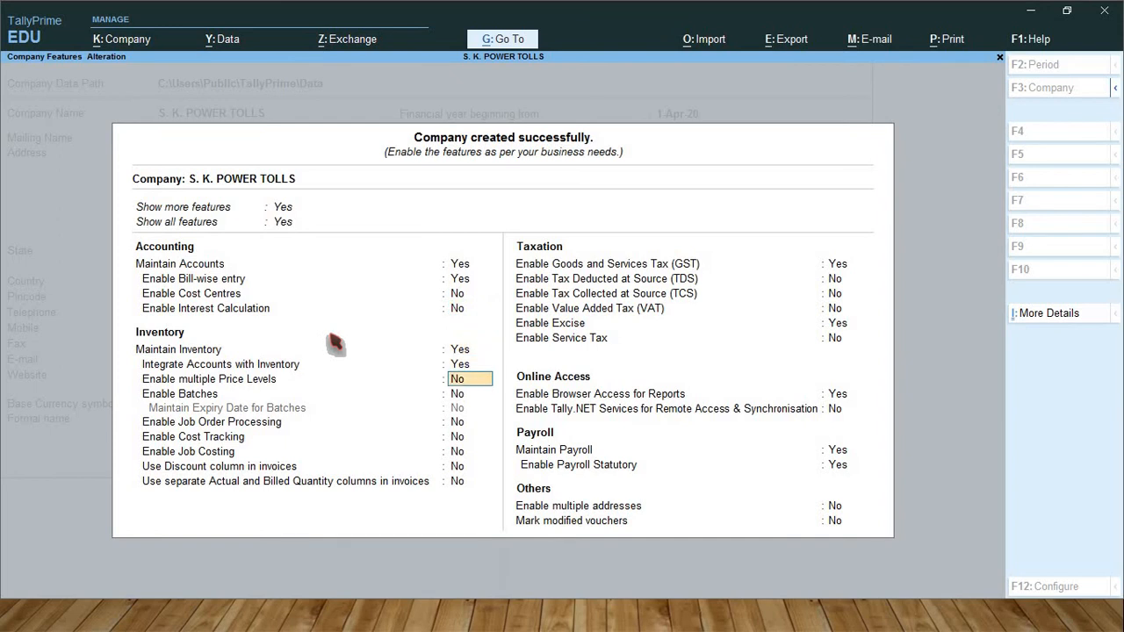
key(Return)
key(Return)
key(Return)
key(Return)
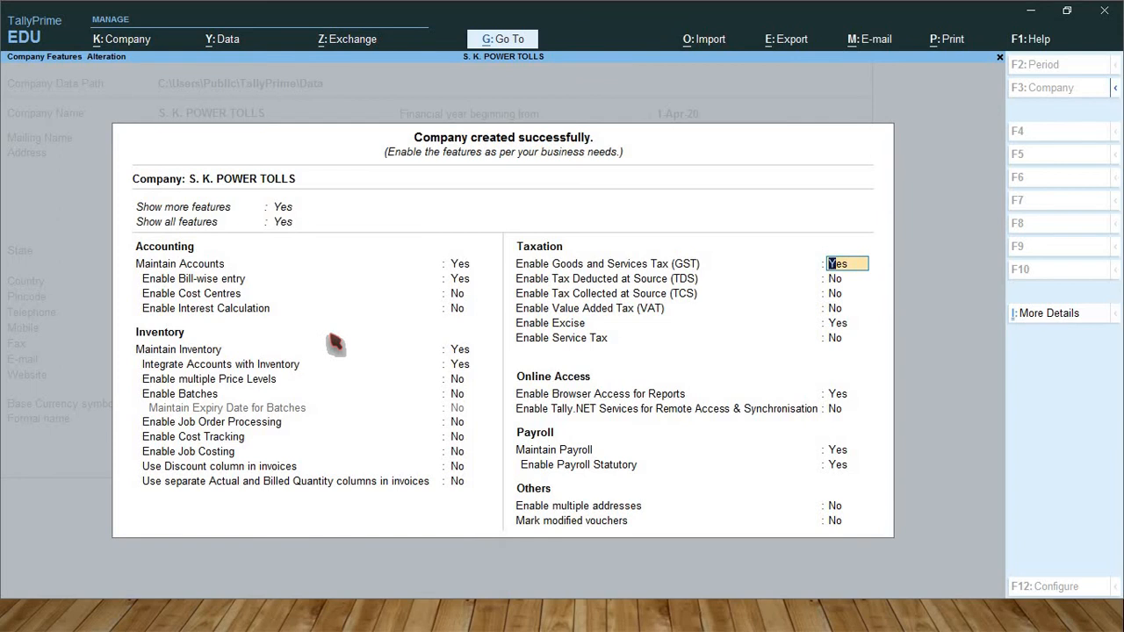
text(n)
key(Return)
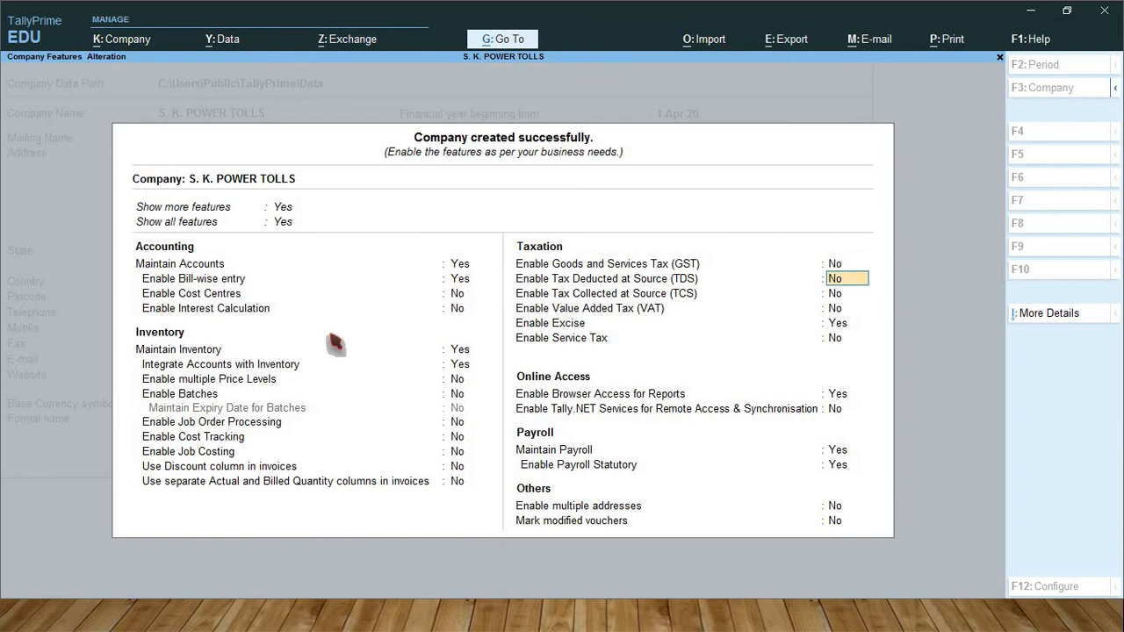
key(Return)
key(Return)
key(Return)
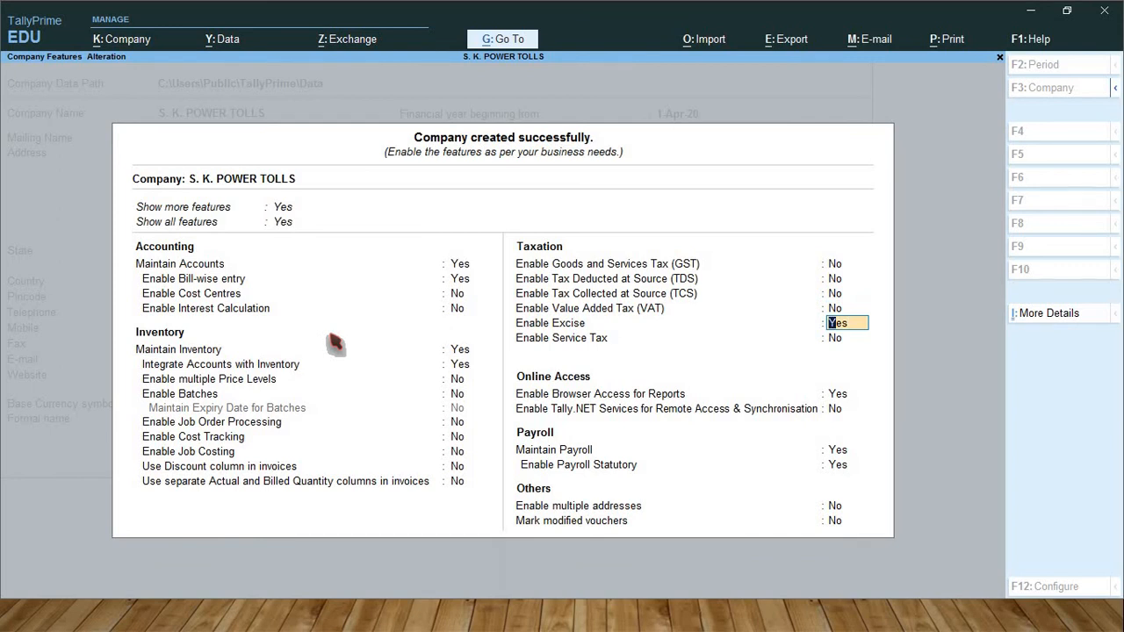
text(n)
key(Return)
key(Return)
key(Return)
key(Return)
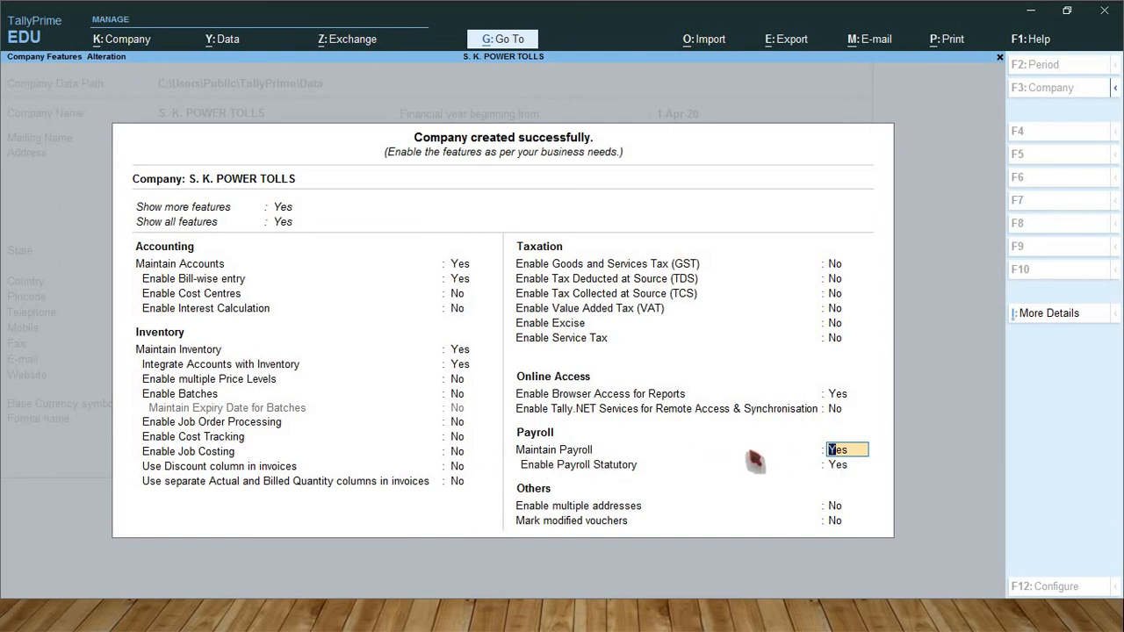
key(Return)
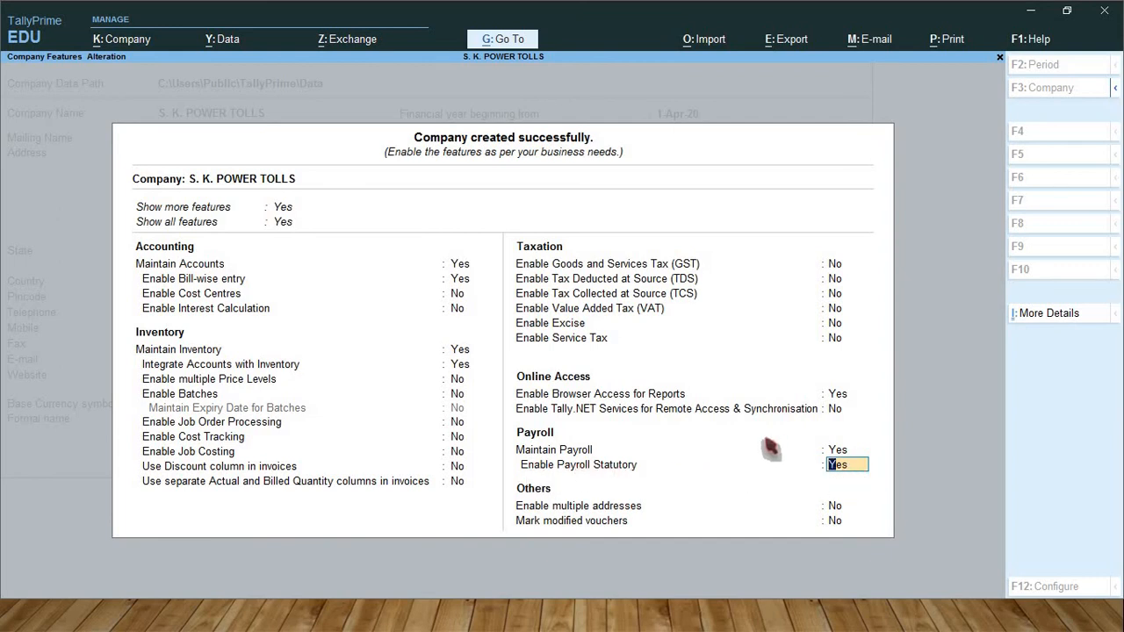
key(Return)
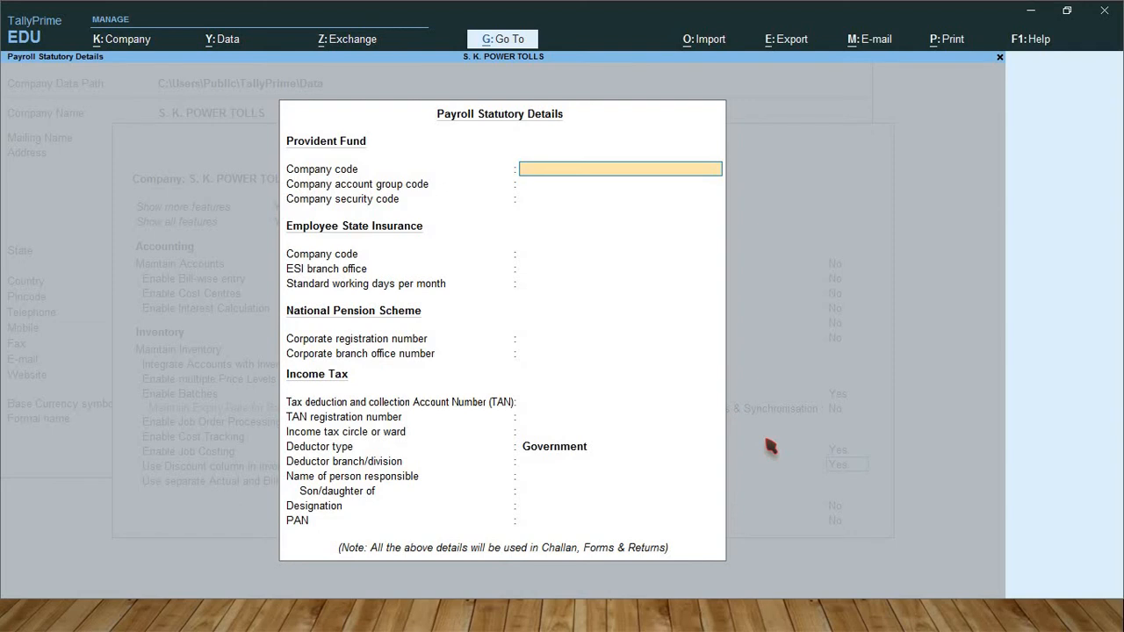
Enter the Provident Fund company code, company account group code and company security code
key(BackSpace)
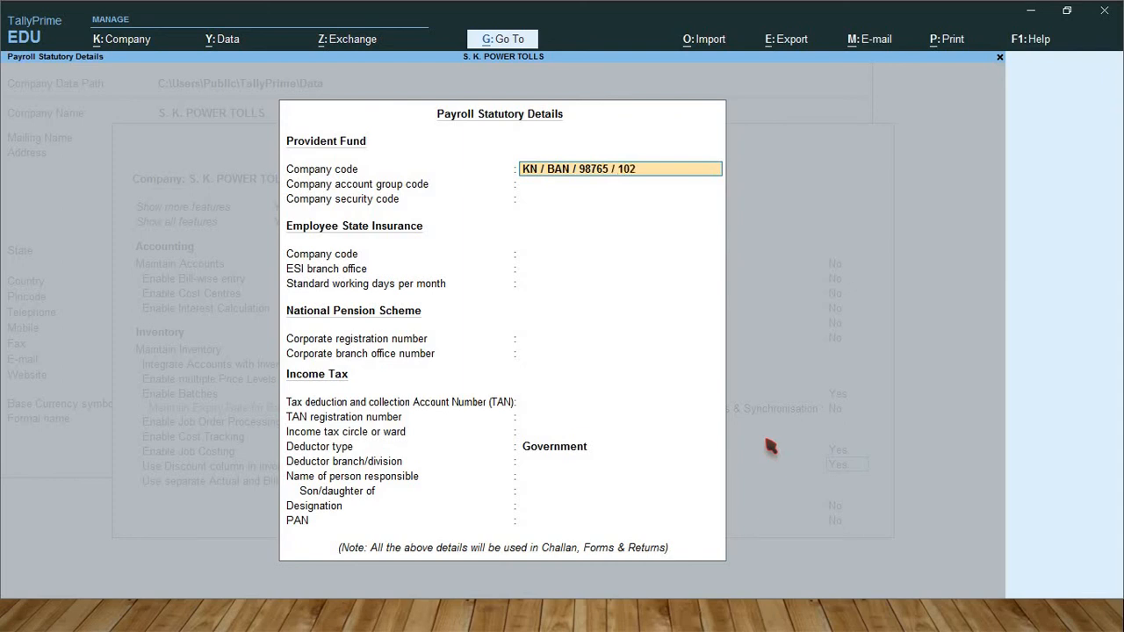
key(Return)
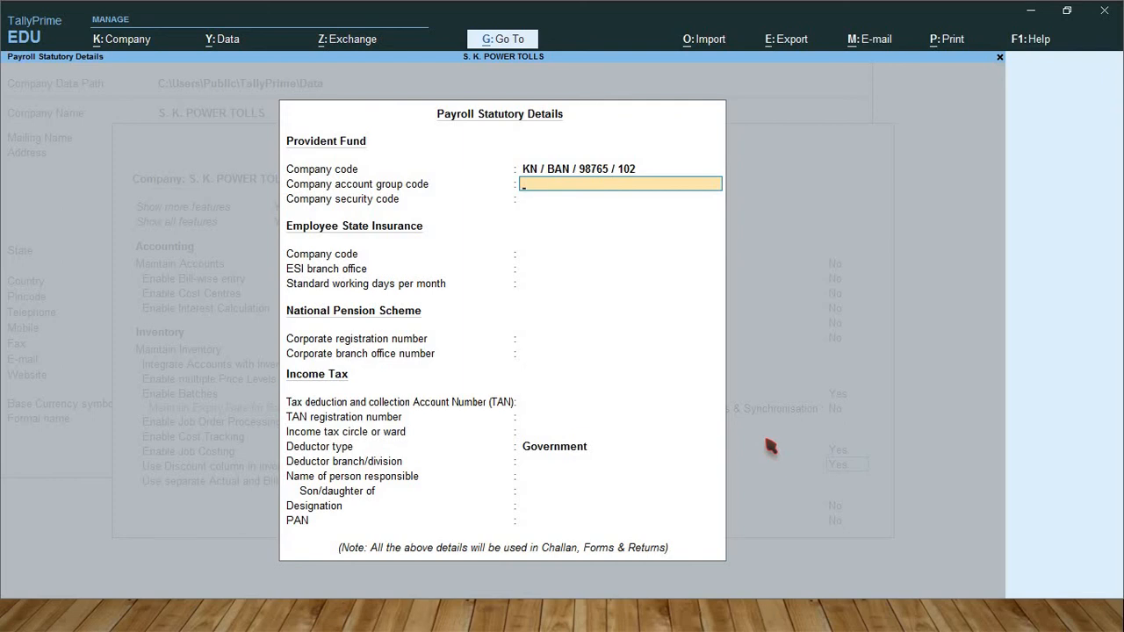
key(Return)
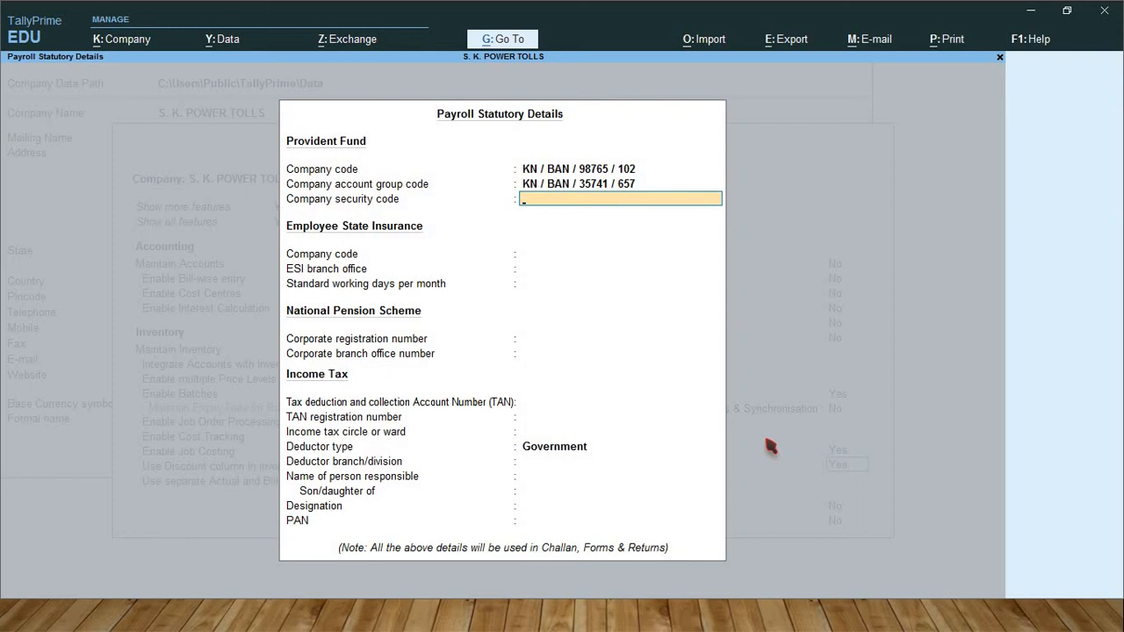
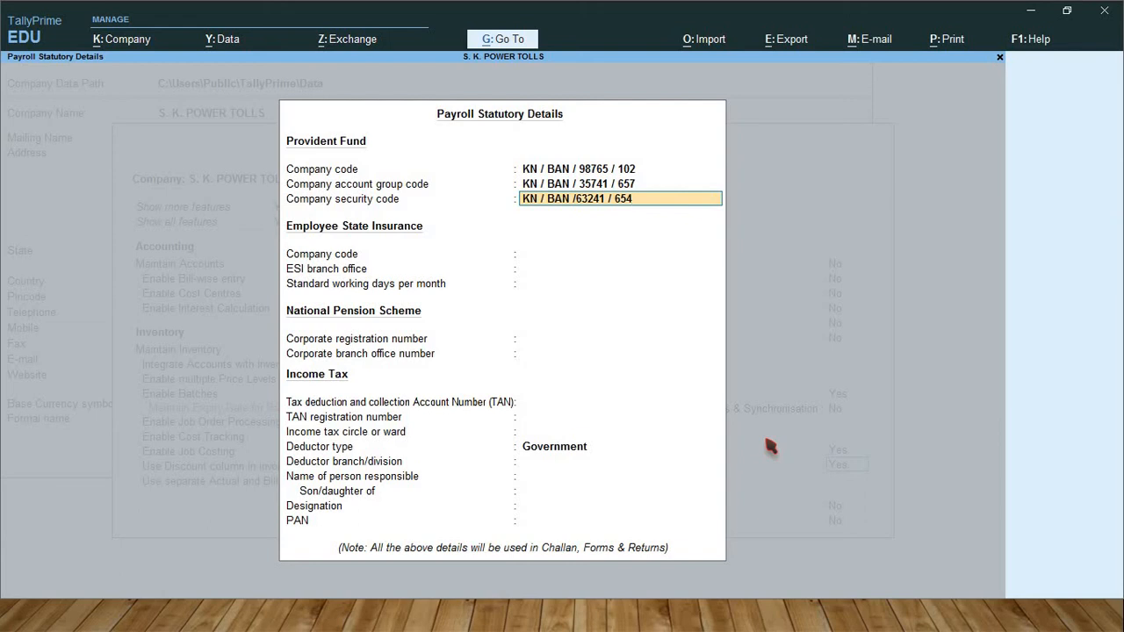
key(Return)
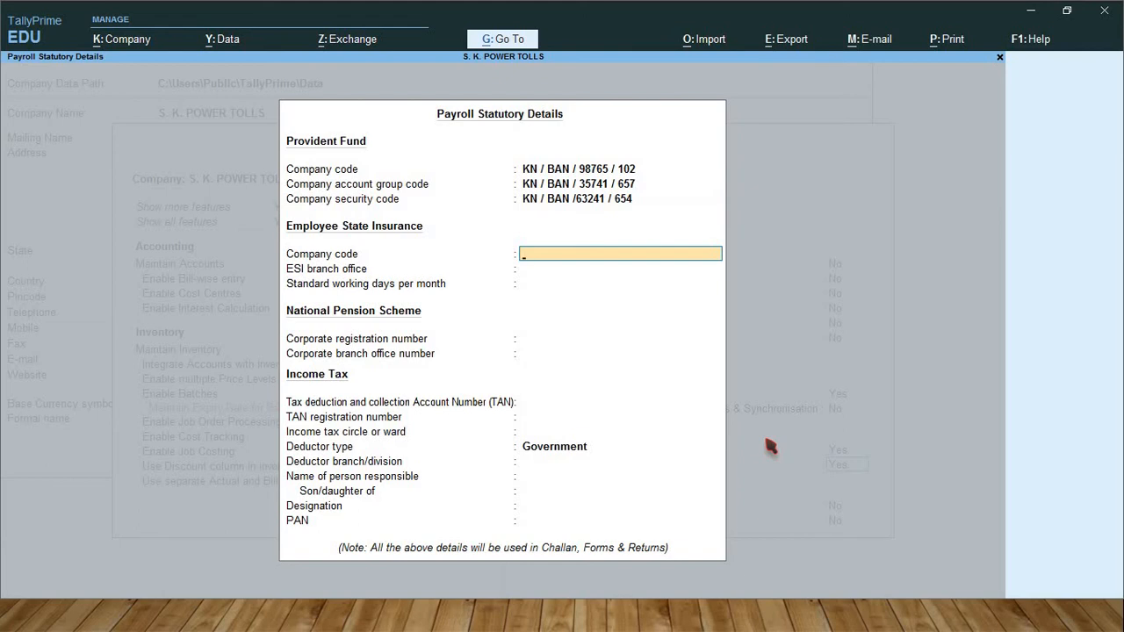
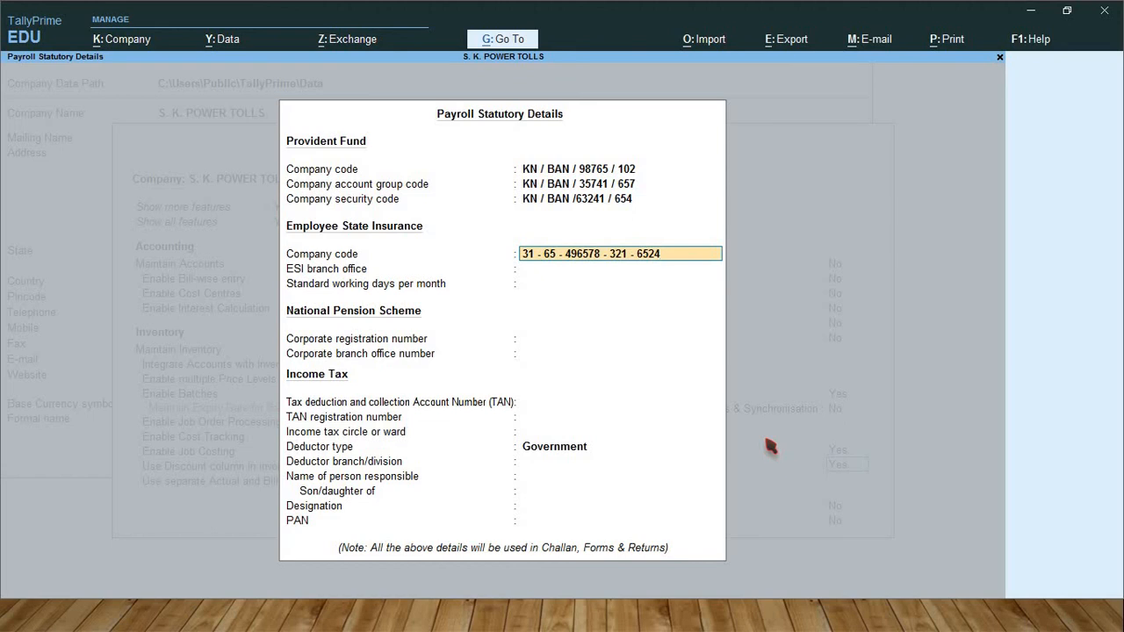
Enter the ESI company code, branch office Chamarajapete and 26 standard working days per month
key(Return)
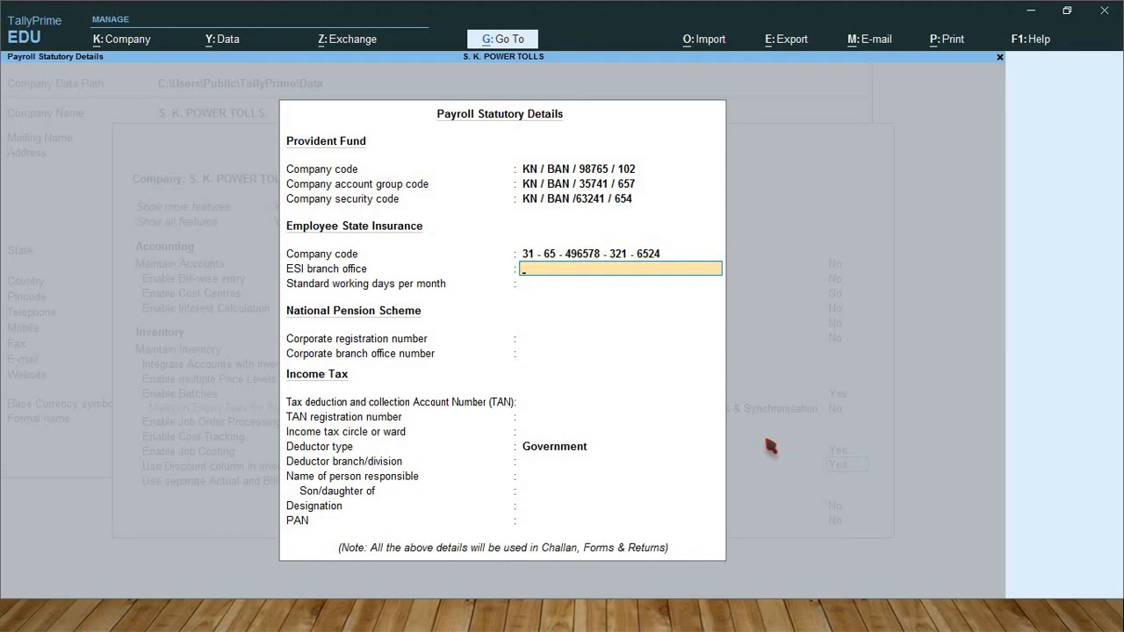
key(Return)
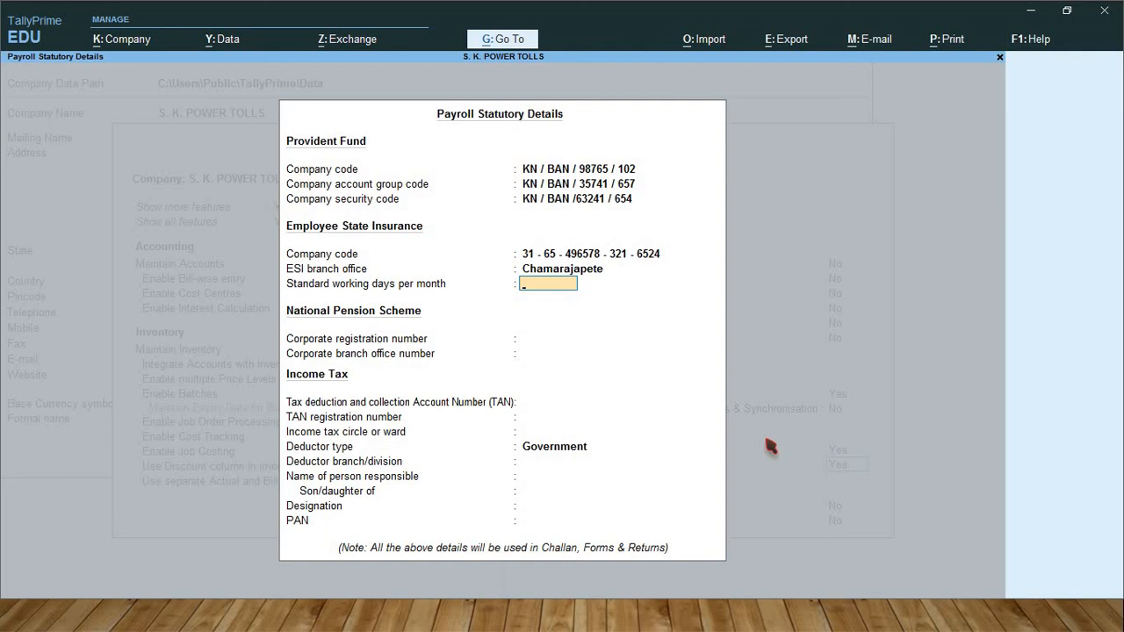
key(Return)
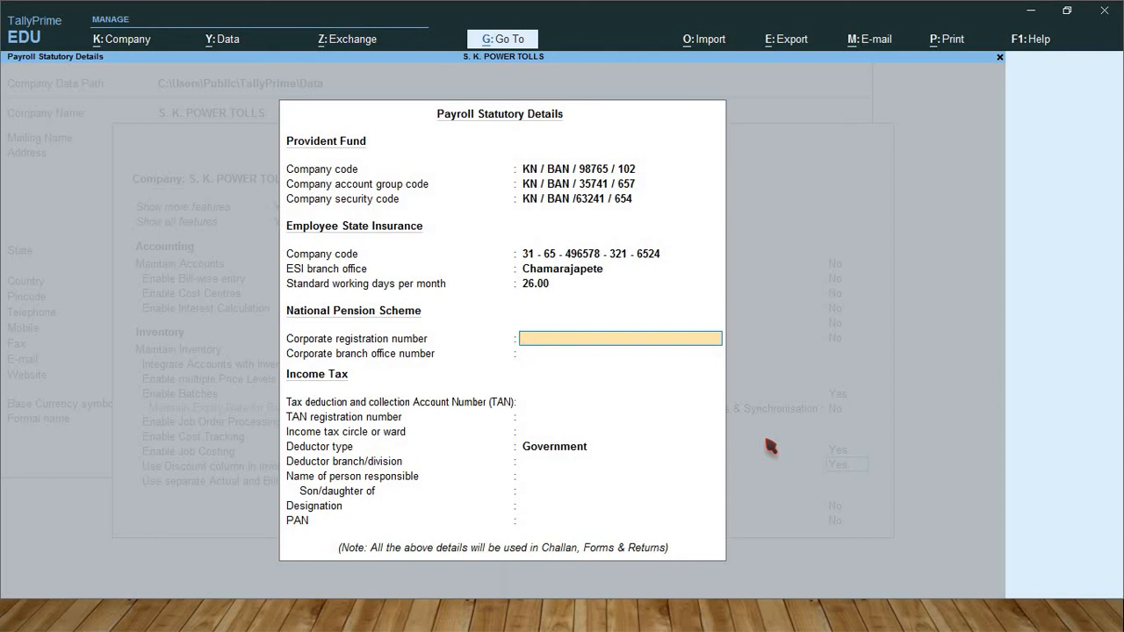
Enter the NPS corporate registration number and the corporate branch office number
text(CHO)
text(/ CBO / 94578)
key(Return)
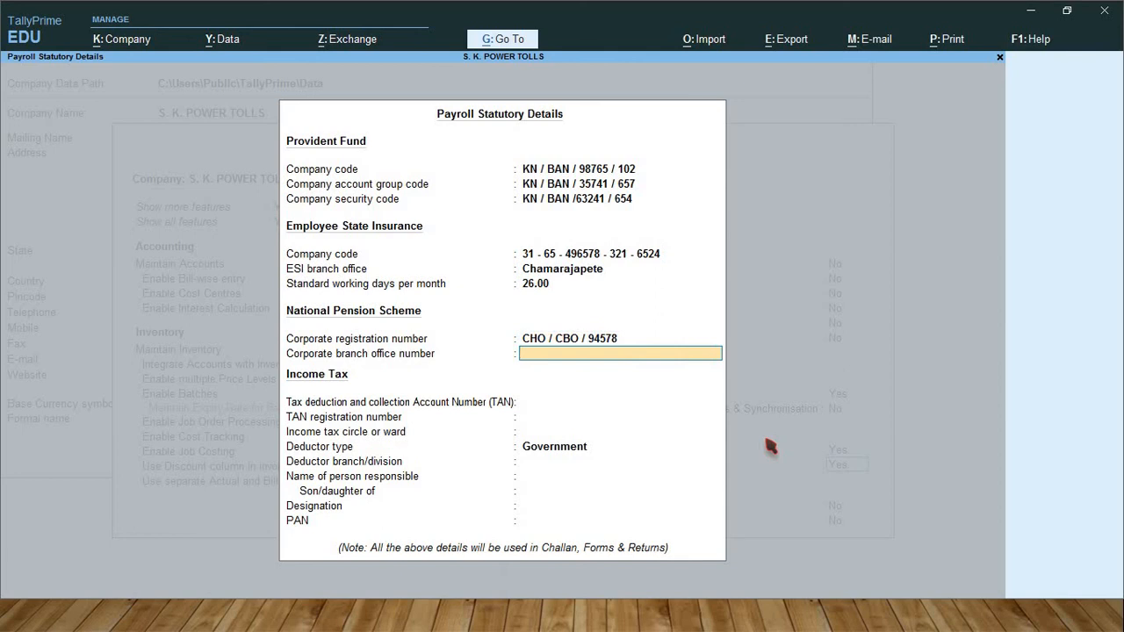
text(CHO / CBO)
text(/ 35784)
key(Return)
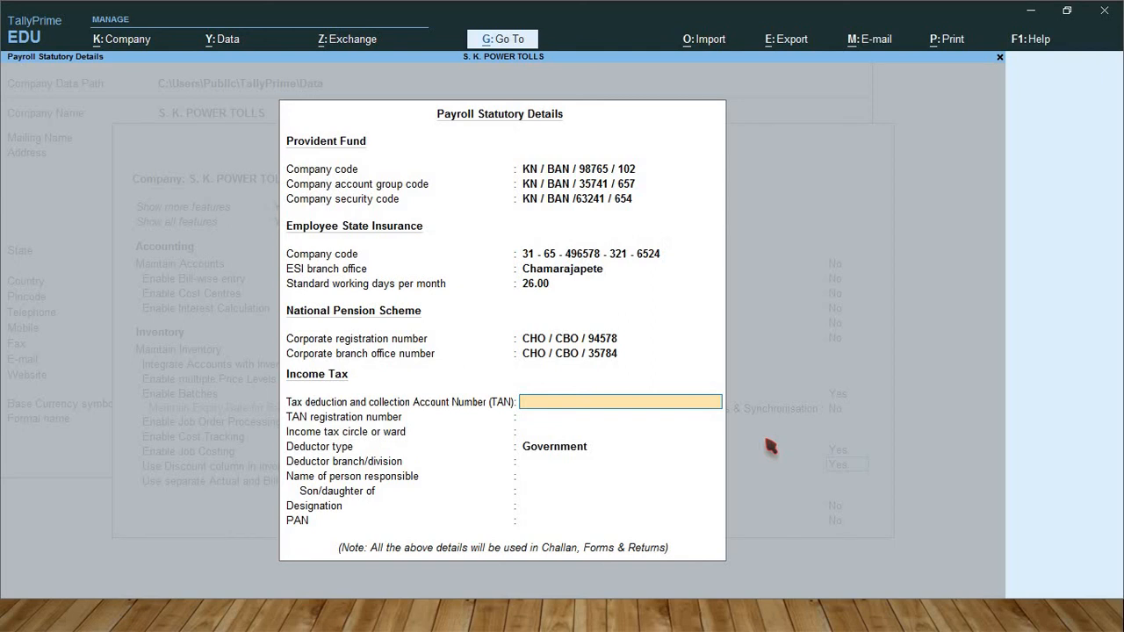
Enter the TAN and TAN registration number, ward Chamarajapete, and deductor type Others
key(Return)
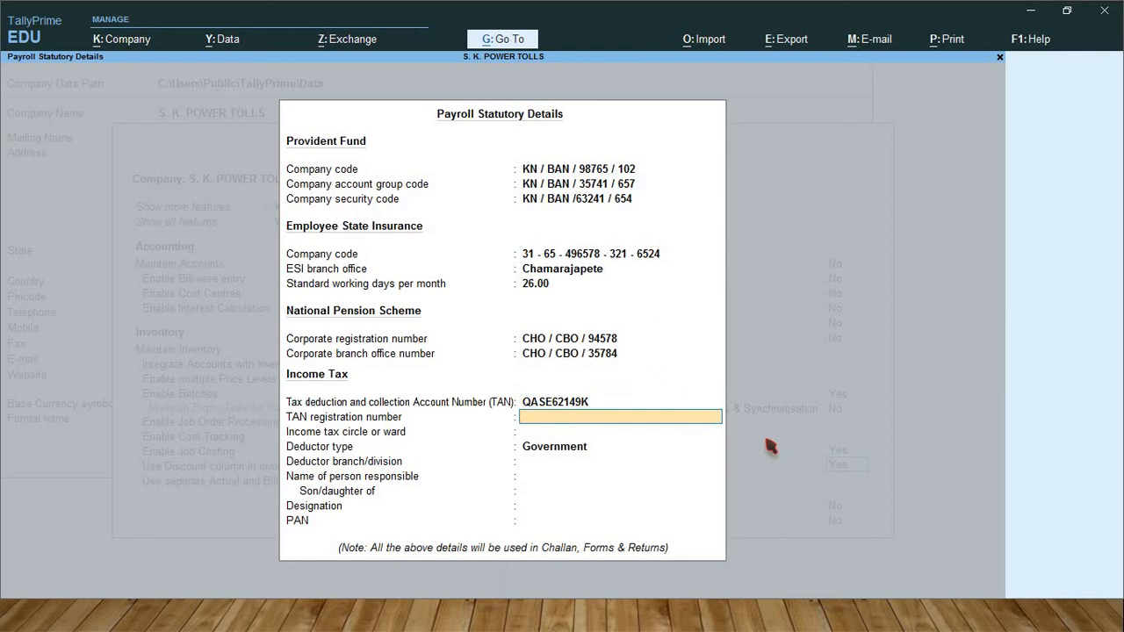
key(Return)
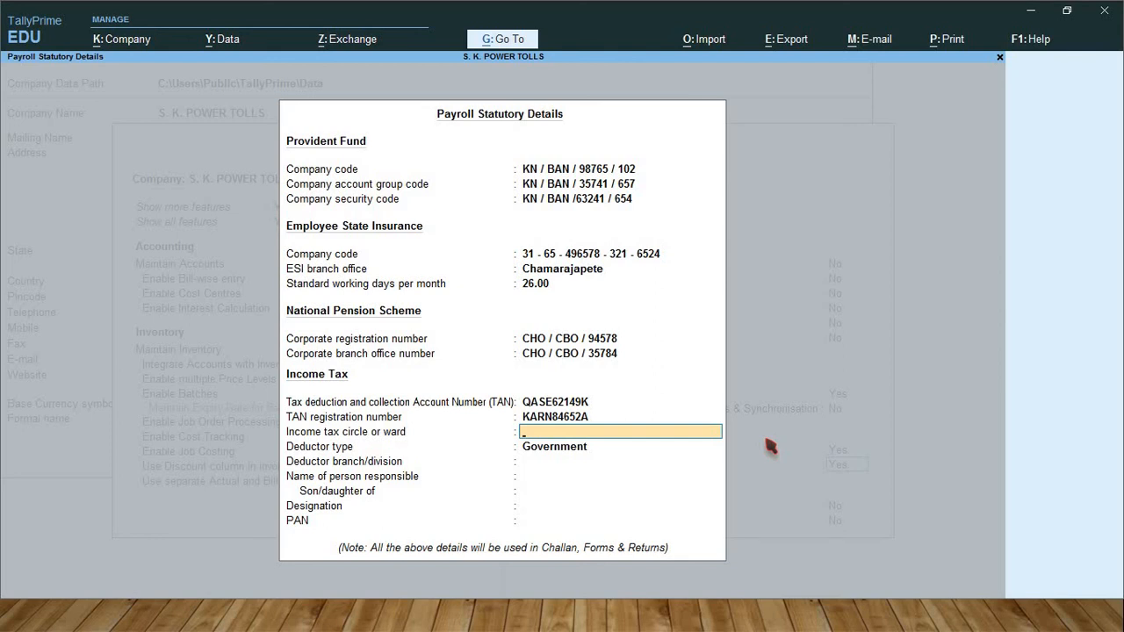
key(Return)
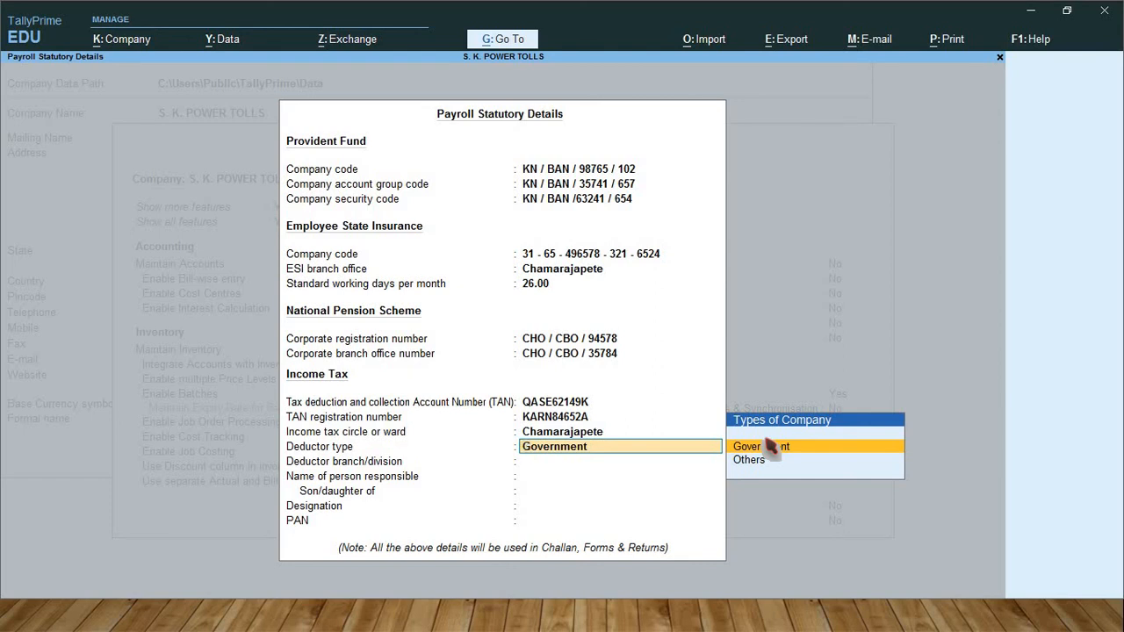
key(Down)
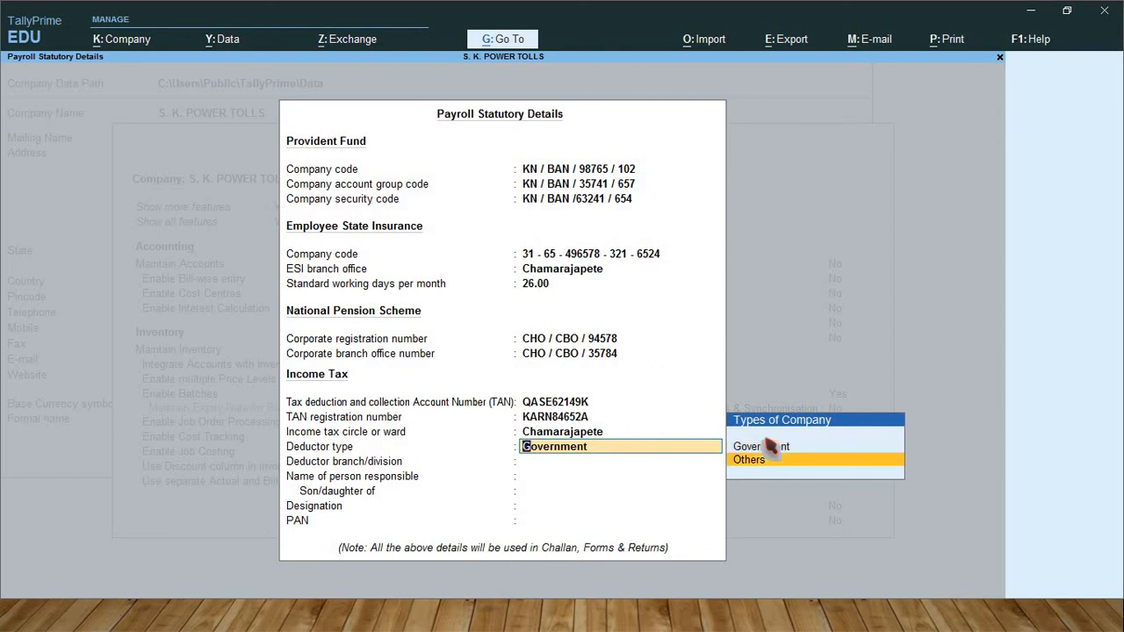
key(Return)
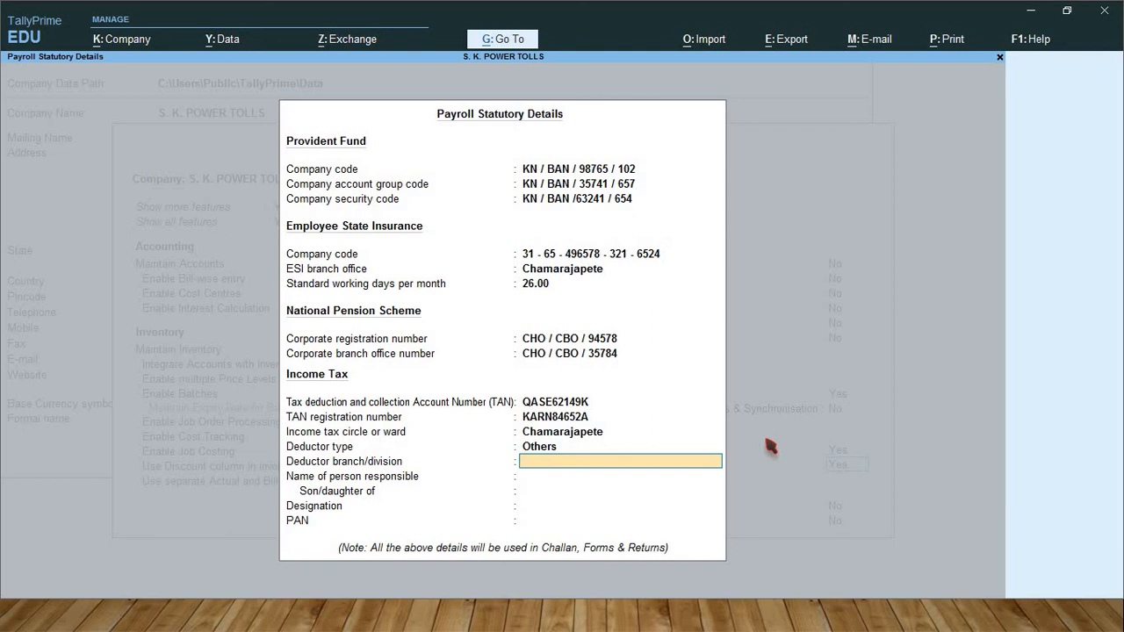
Set deductor branch Chamarajapete and enter the responsible person's name and parent's name
text(Chamarajapete)
key(Return)
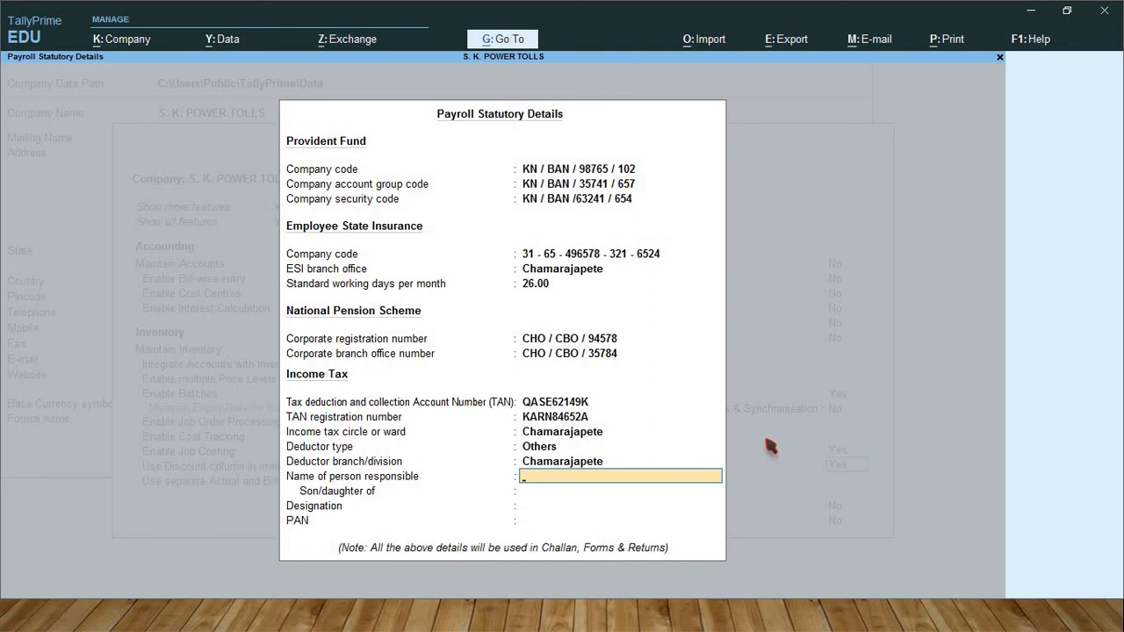
text(D)
key(Return)
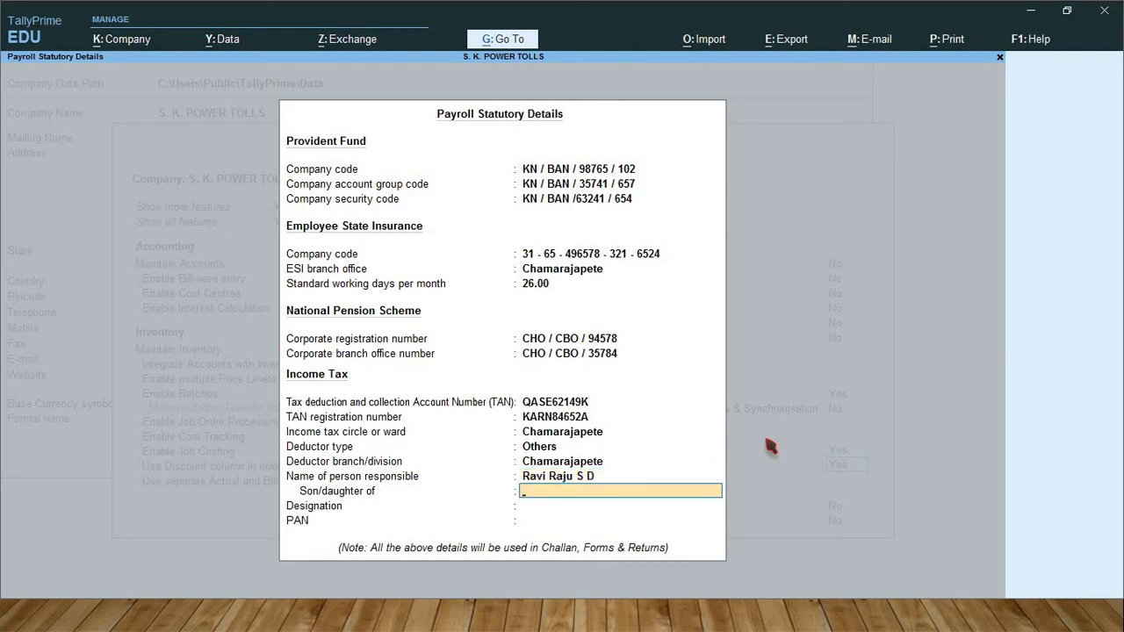
key(Return)
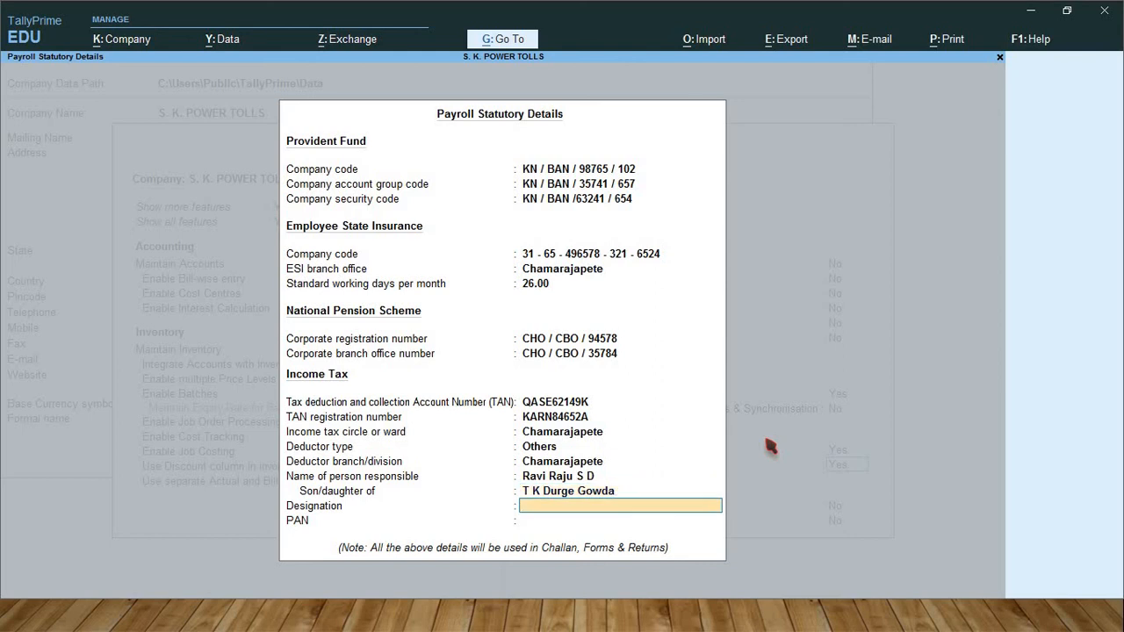
Enter designation C E O and the company PAN, then finish the company features form
text(C E O)
key(Return)
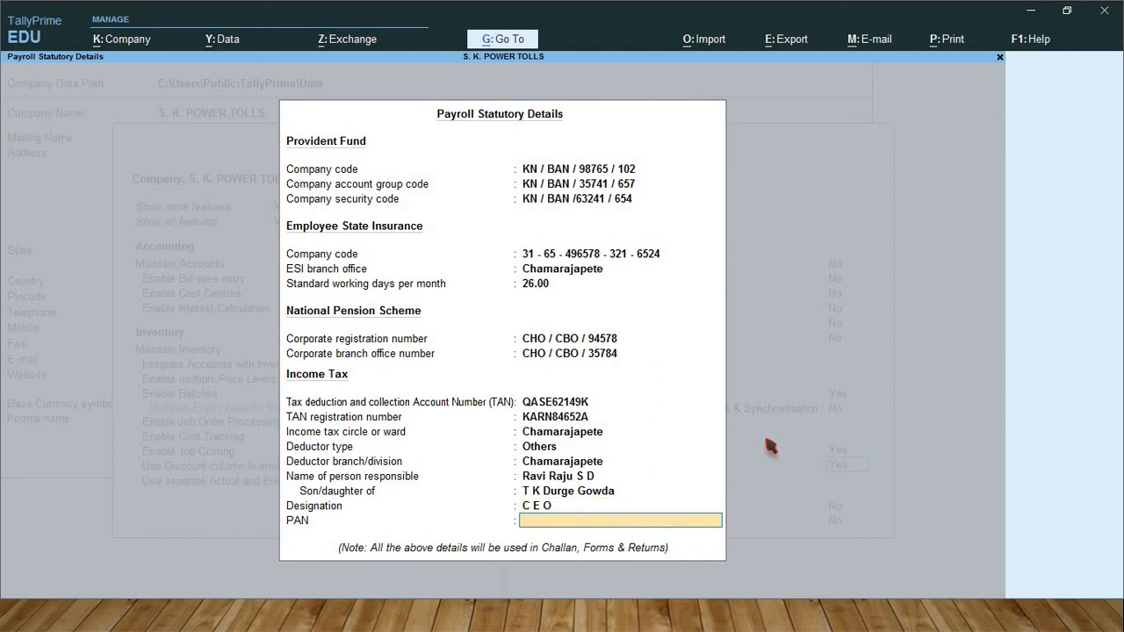
text(ASDFG65987)
key(BackSpace)
text(K)
key(Return)
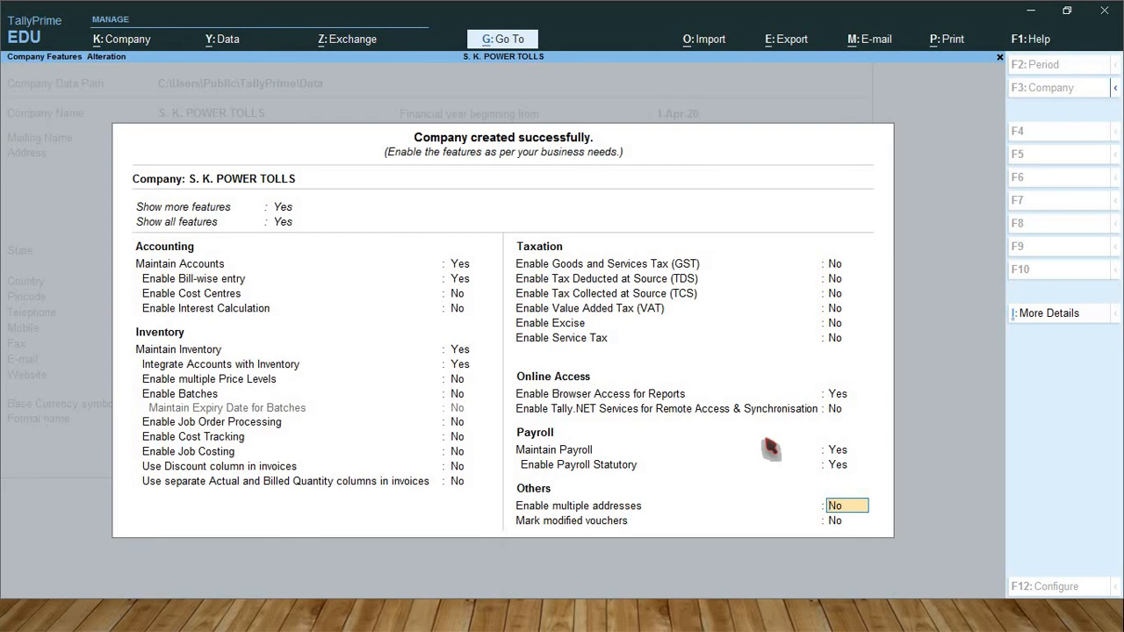
key(Return)
key(Return)
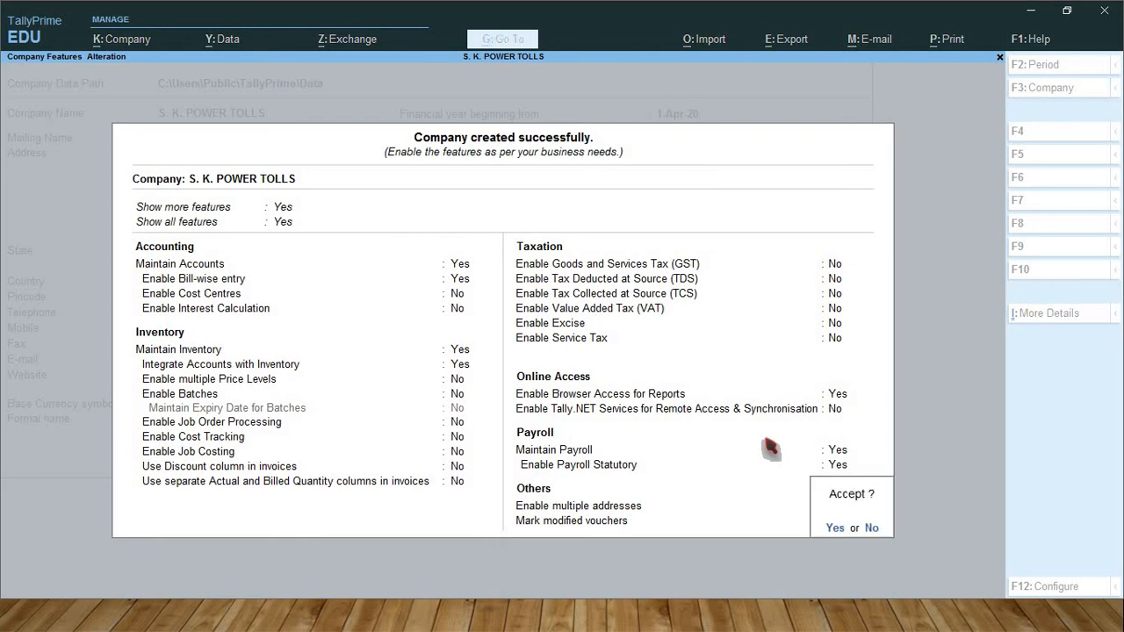
key(Return)
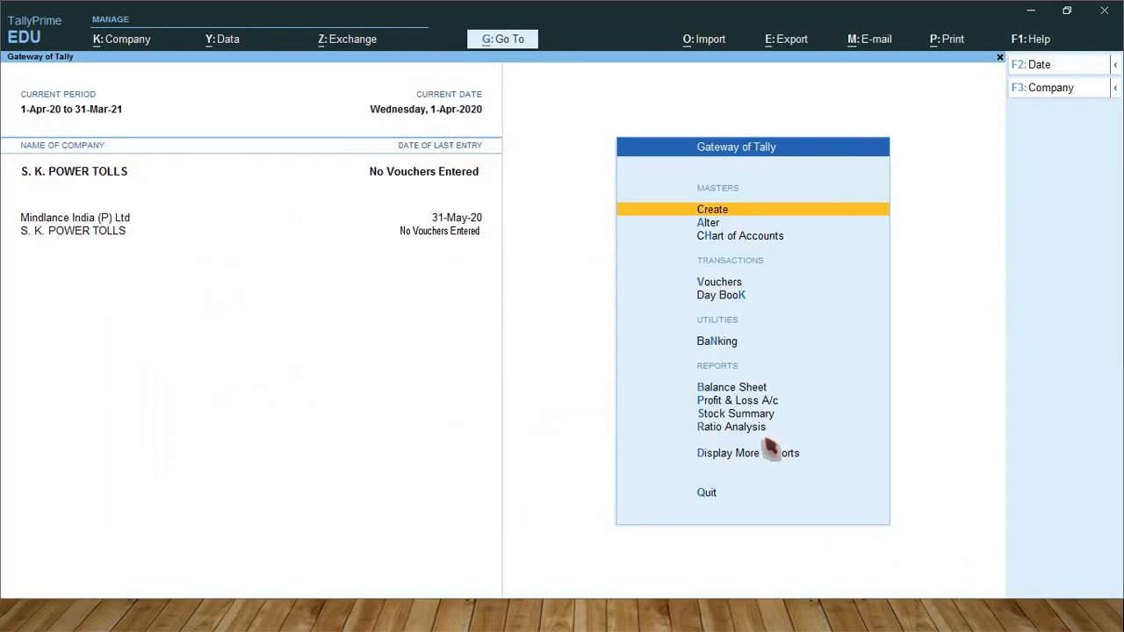